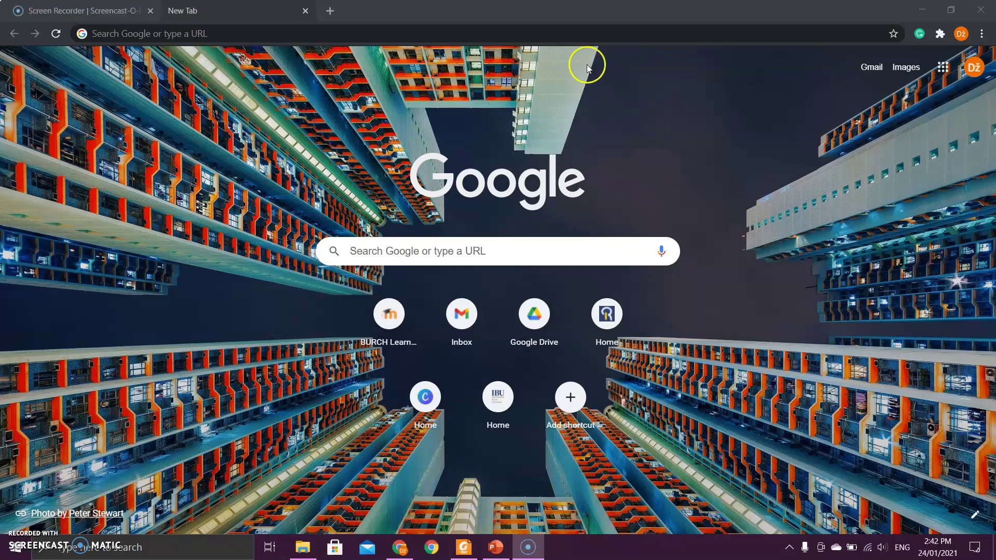
Step: Search Google for 'ccleaner' from the address bar
click(565, 34)
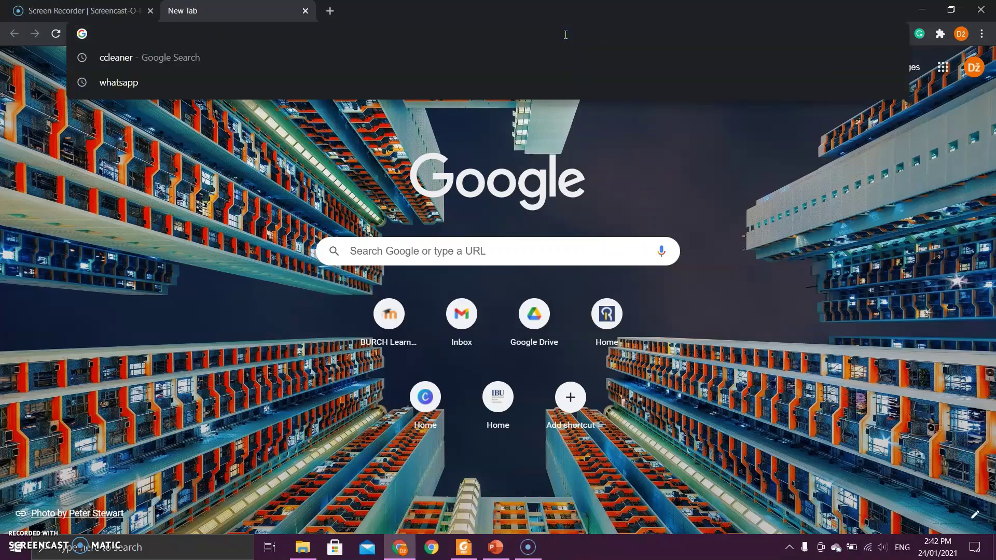
text(ccleaner)
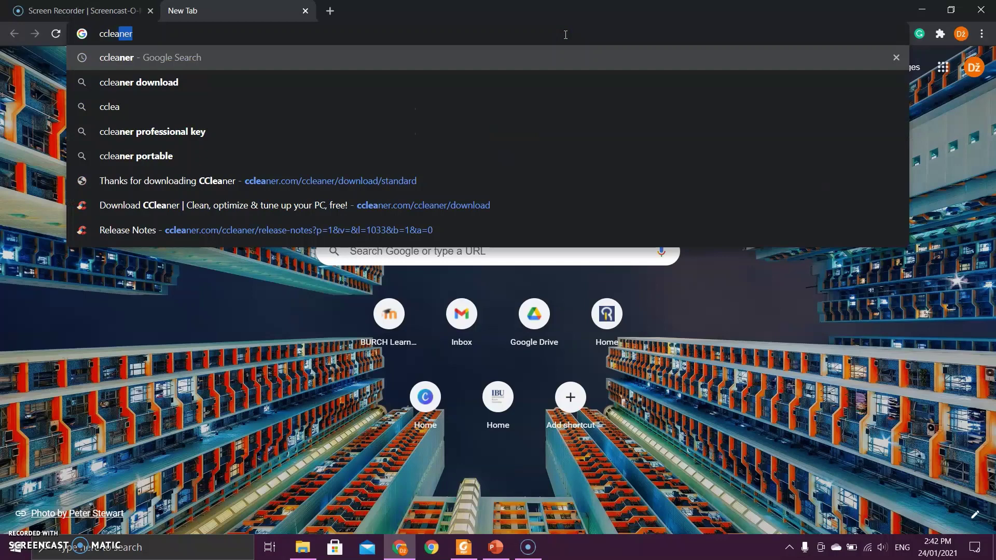
key(Return)
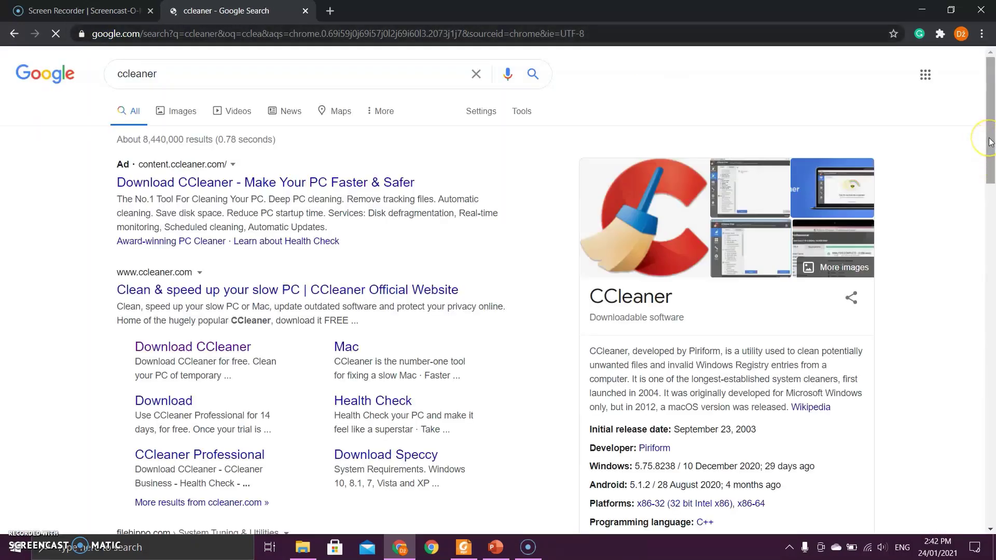
drag(990, 131, 991, 147)
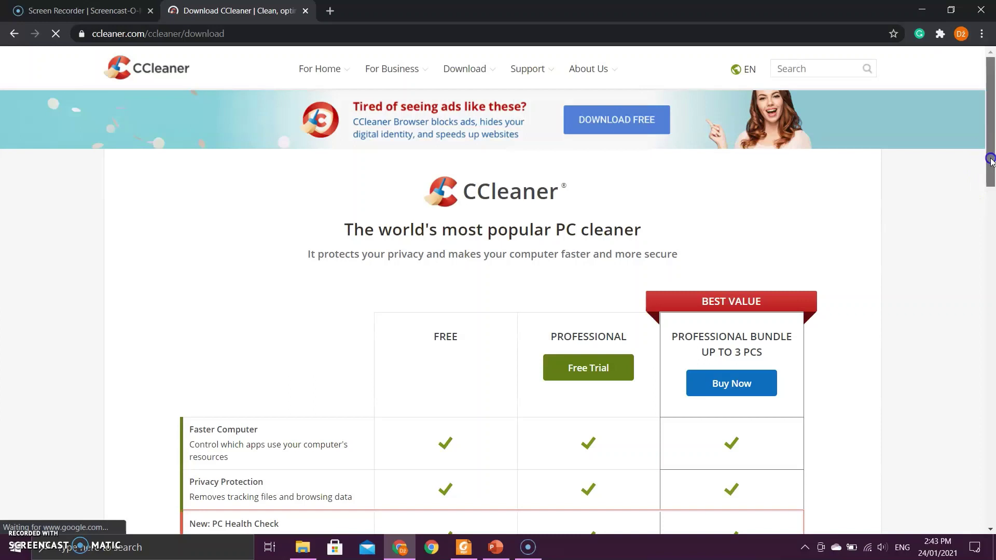
drag(990, 174, 992, 185)
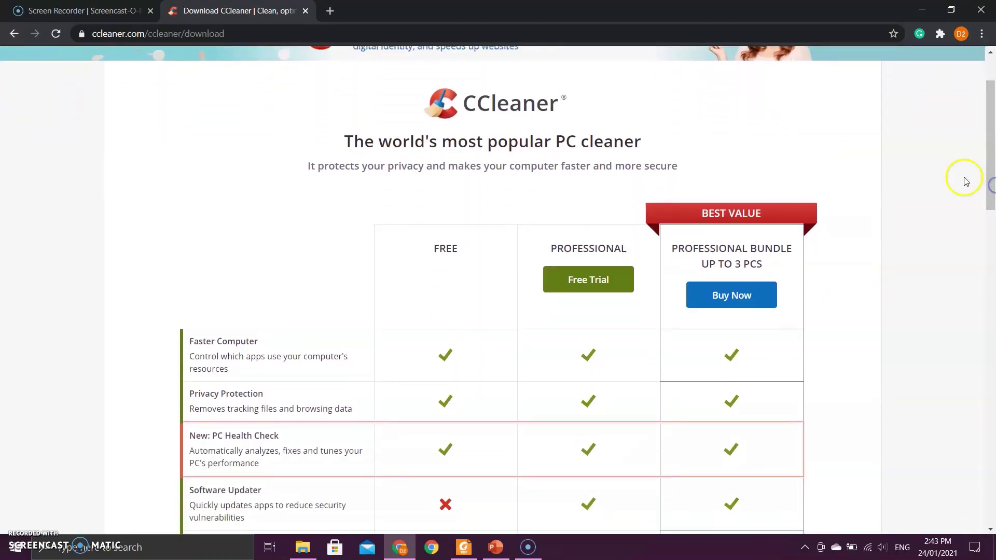
drag(988, 156, 990, 198)
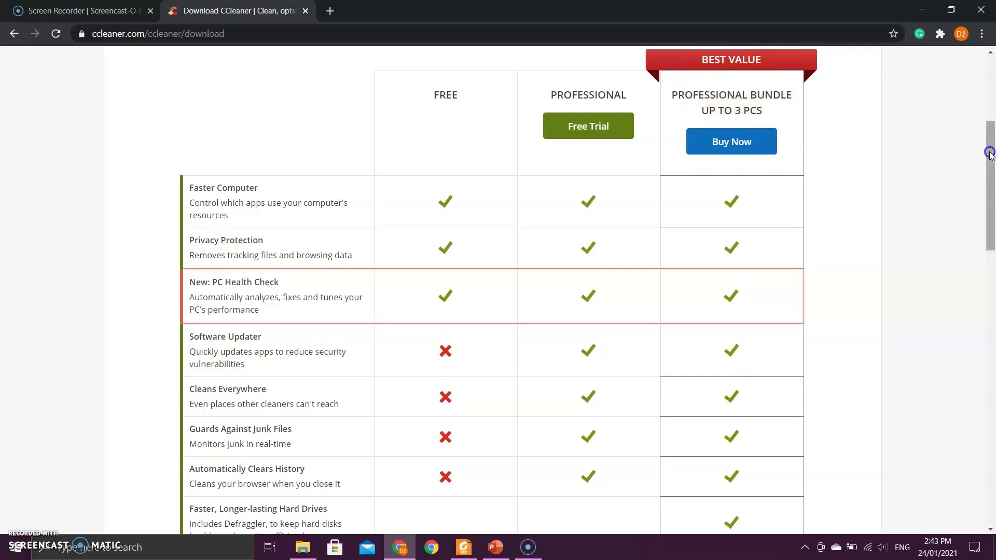
drag(989, 148, 988, 160)
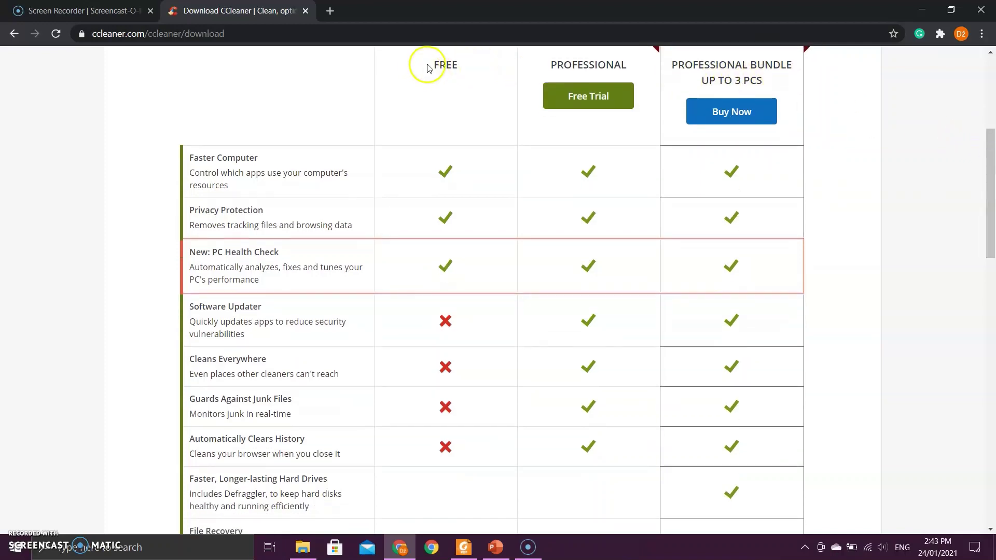
Step: Download the FREE edition's CCleaner installer from the comparison table
drag(429, 64, 497, 66)
click(860, 65)
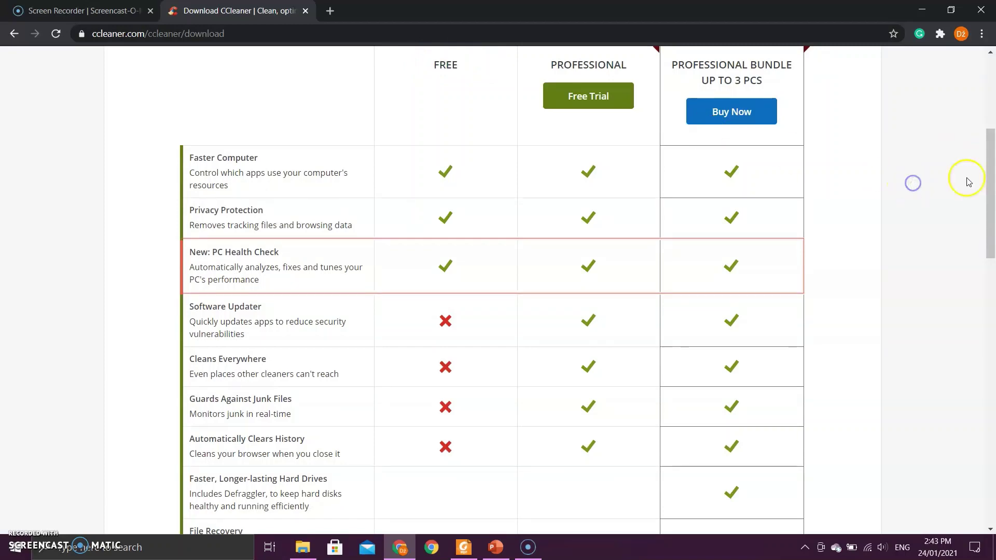
drag(993, 173, 992, 257)
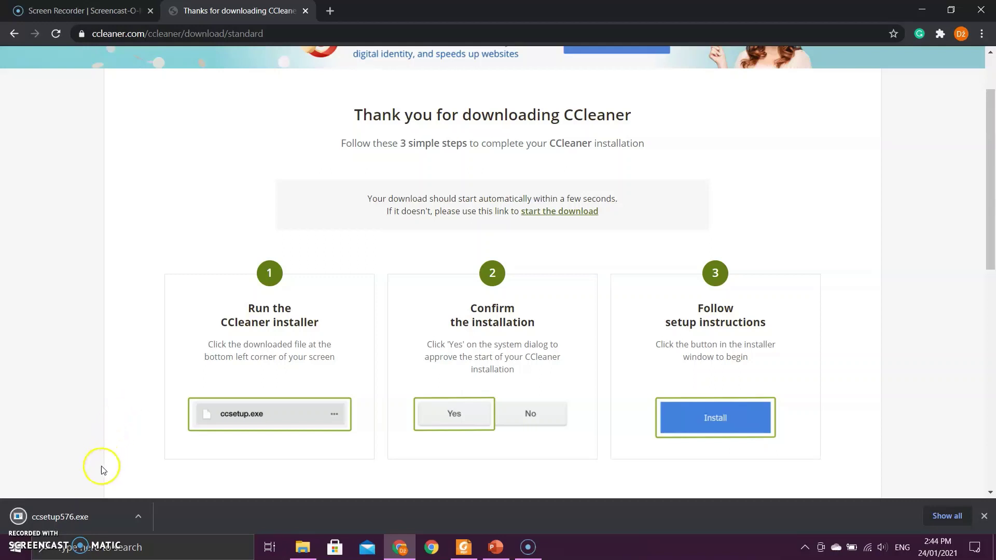
Step: Open ccsetup576.exe from Chrome's download bar
click(95, 507)
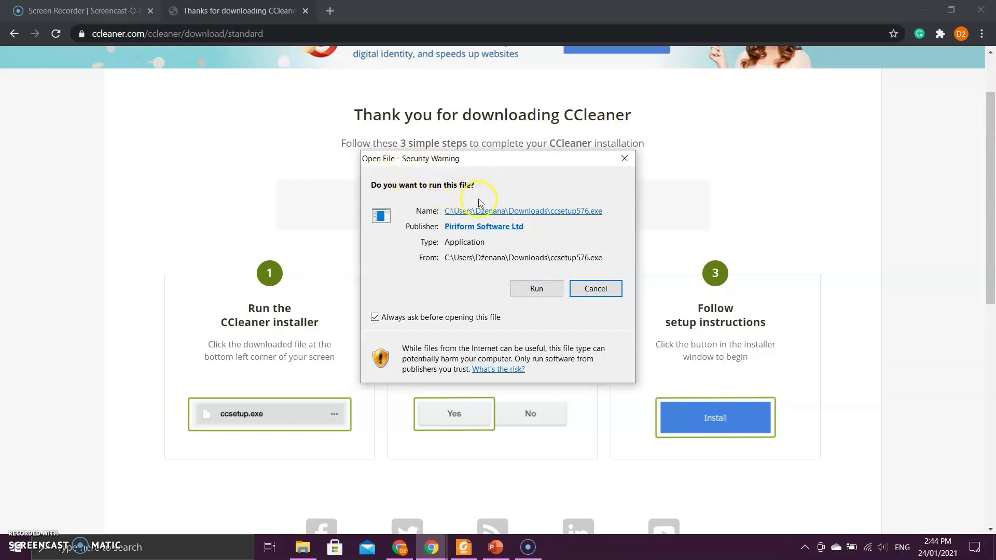
Step: Allow ccsetup576.exe to run in the security warning
click(536, 289)
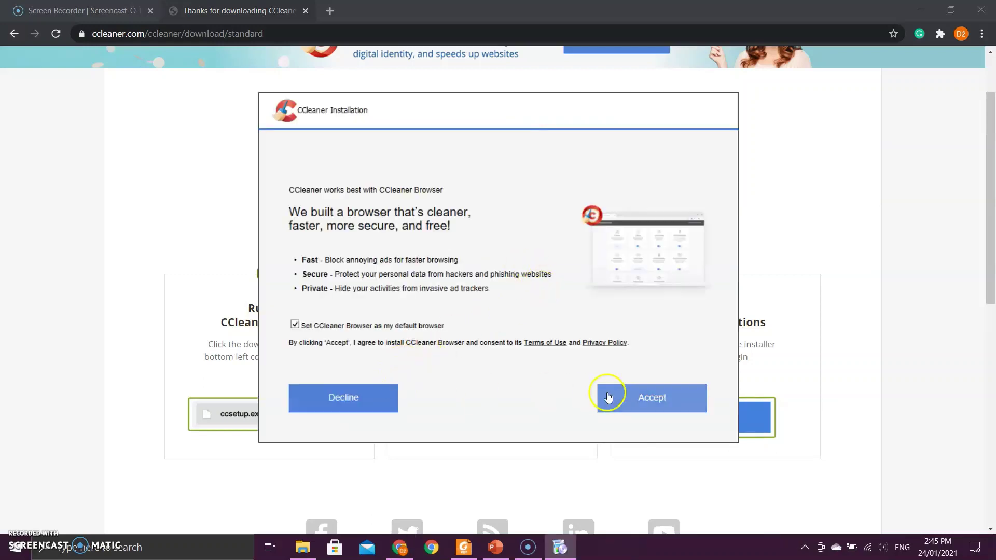
Step: Accept the CCleaner Browser offer and continue the v5.76 installation
click(656, 404)
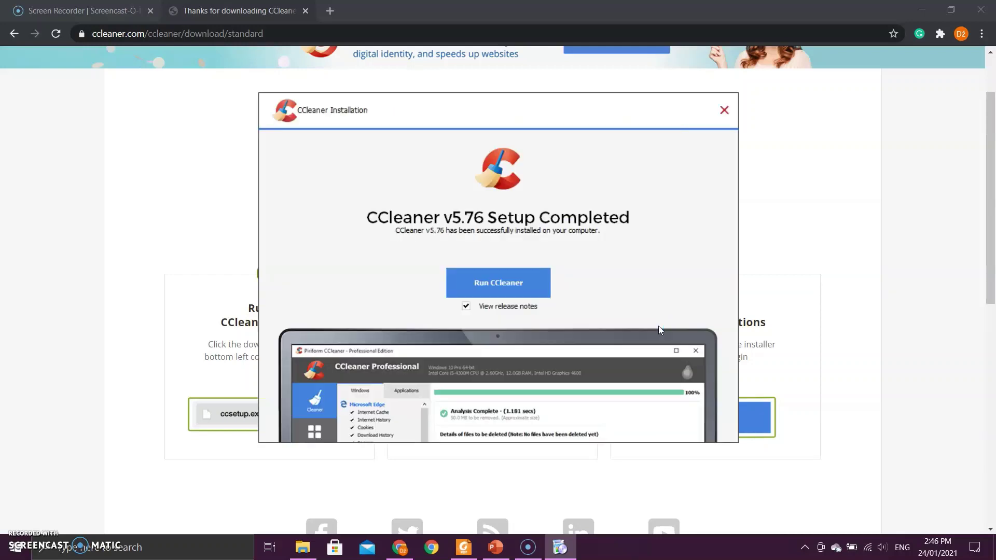
Step: Launch CCleaner from the Setup Completed screen
click(529, 283)
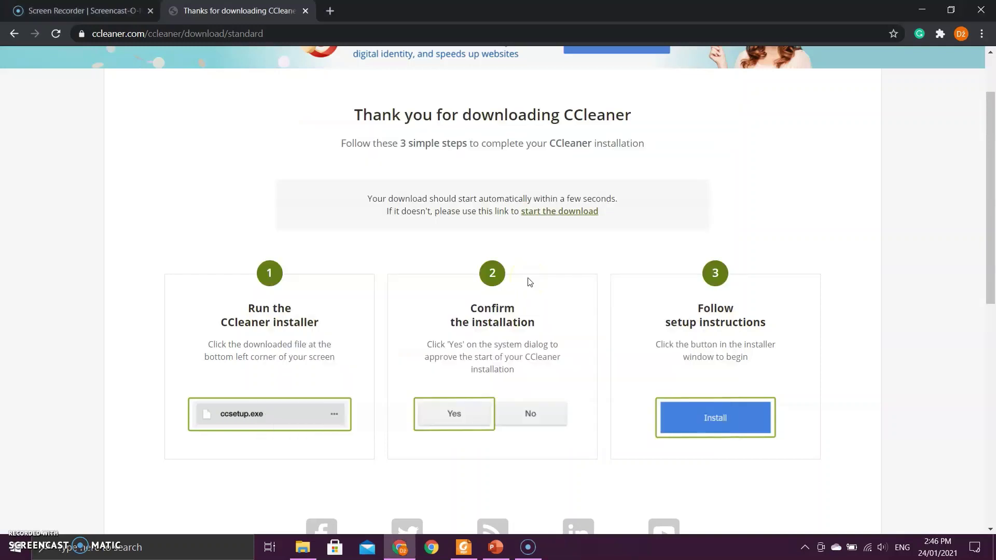